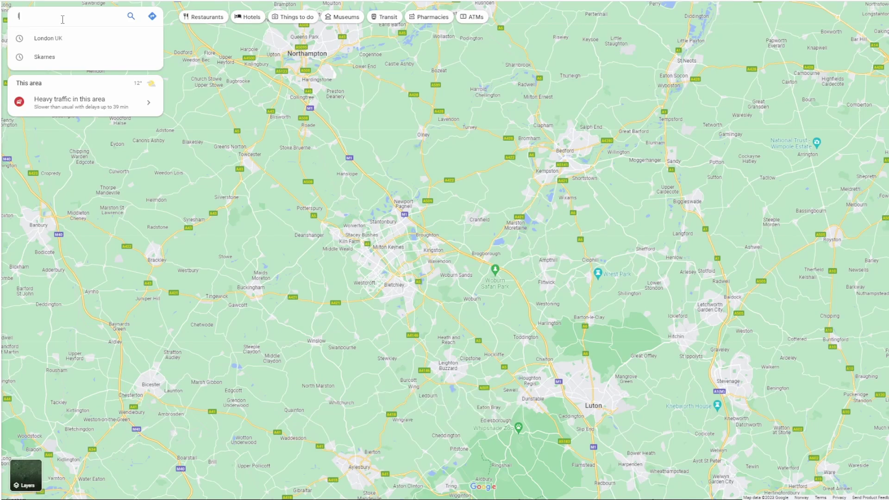
Search Google Maps for London, zoom into the centre and show its Street View coverage
text(london)
key(Return)
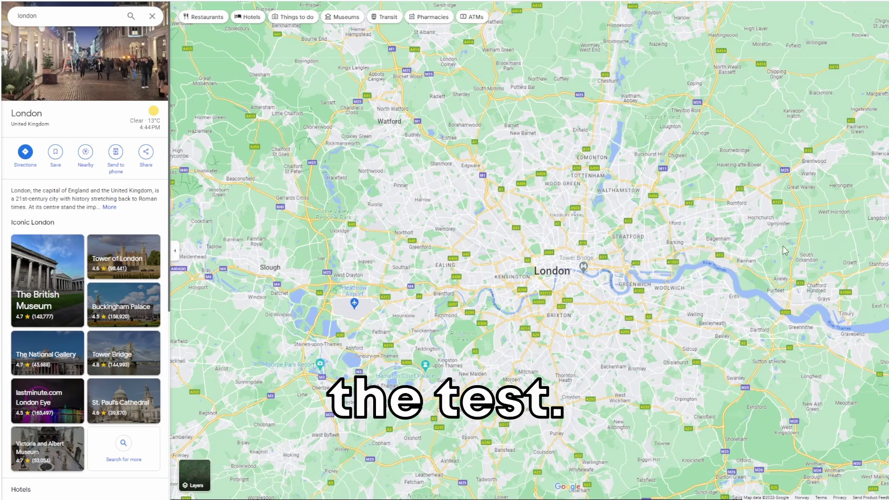
scroll(547, 289, up, 4)
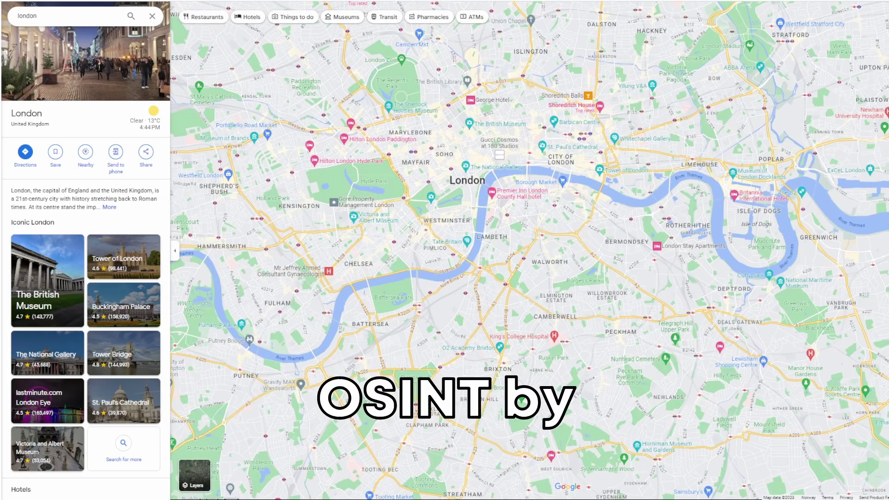
drag(497, 259, 526, 192)
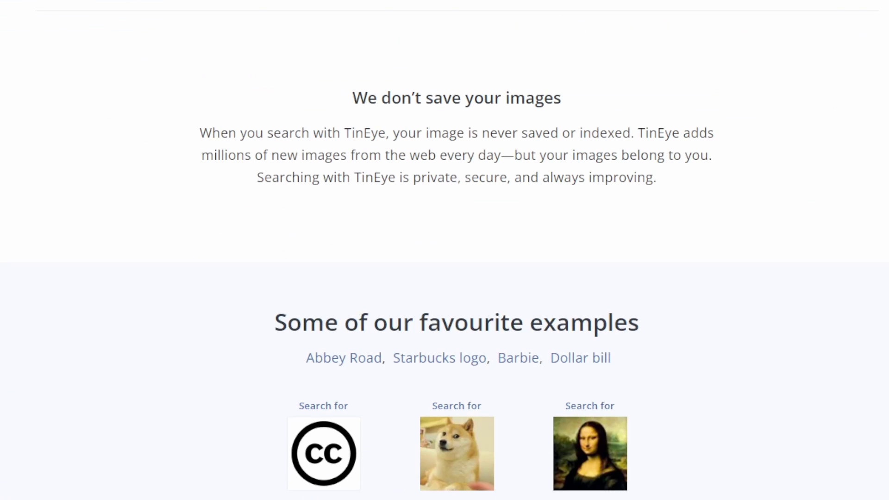
Run TinEye's doge example search and scroll through its 10,399 results
click(460, 421)
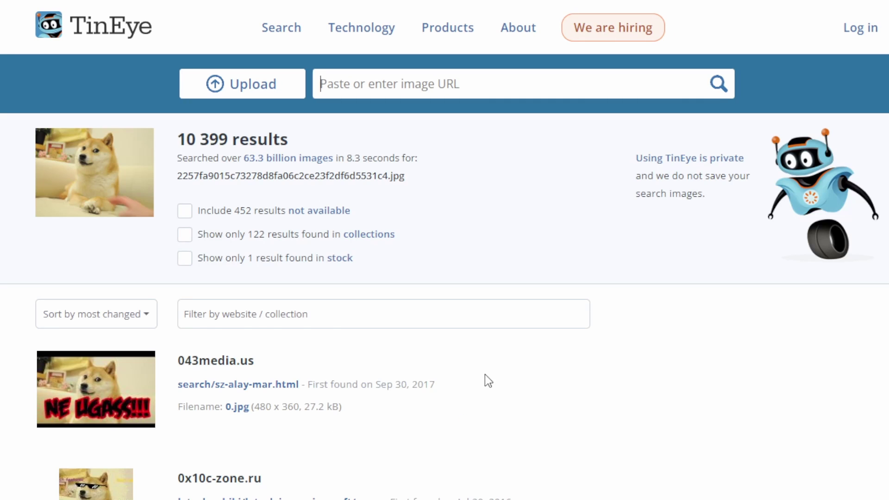
drag(179, 144, 218, 141)
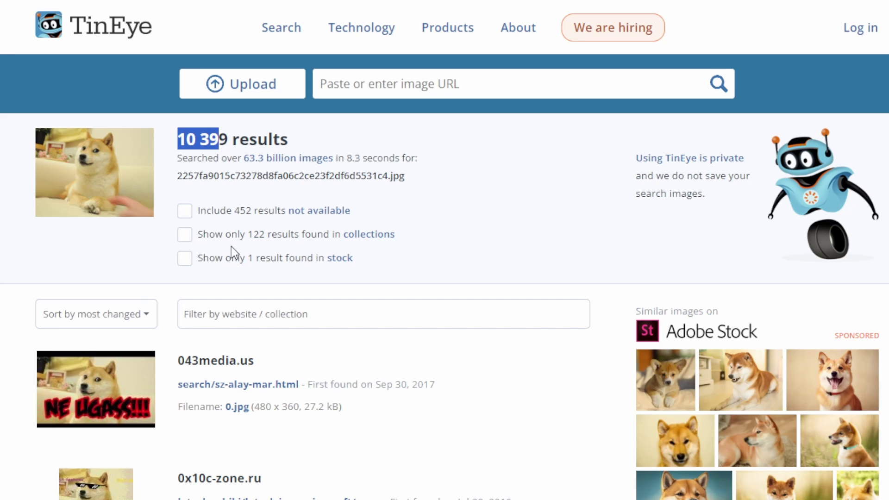
scroll(197, 214, down, 5)
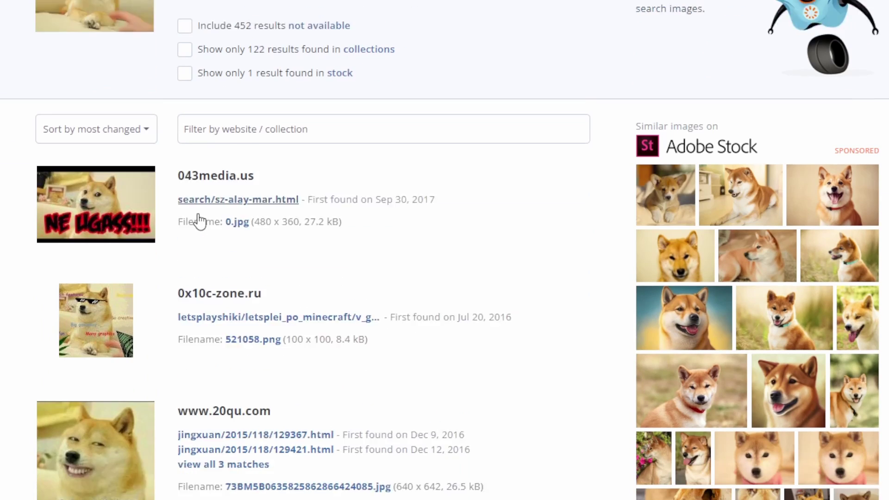
scroll(242, 208, down, 10)
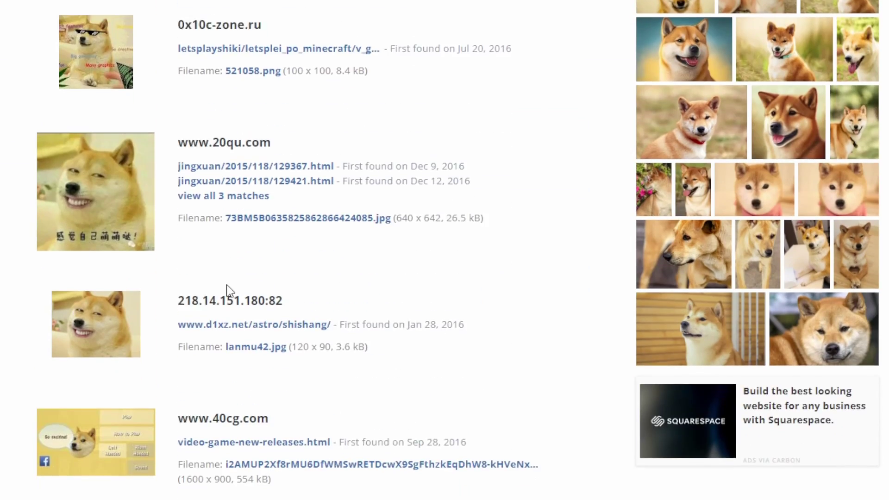
scroll(227, 323, down, 10)
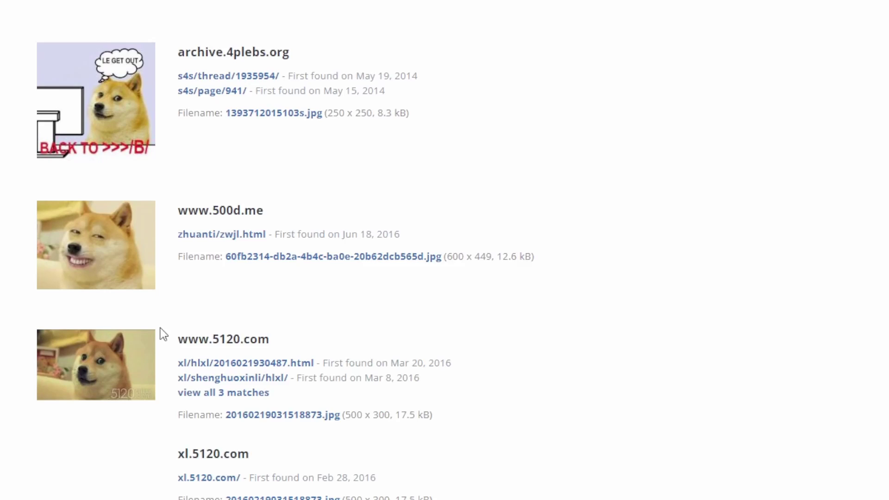
scroll(253, 288, down, 8)
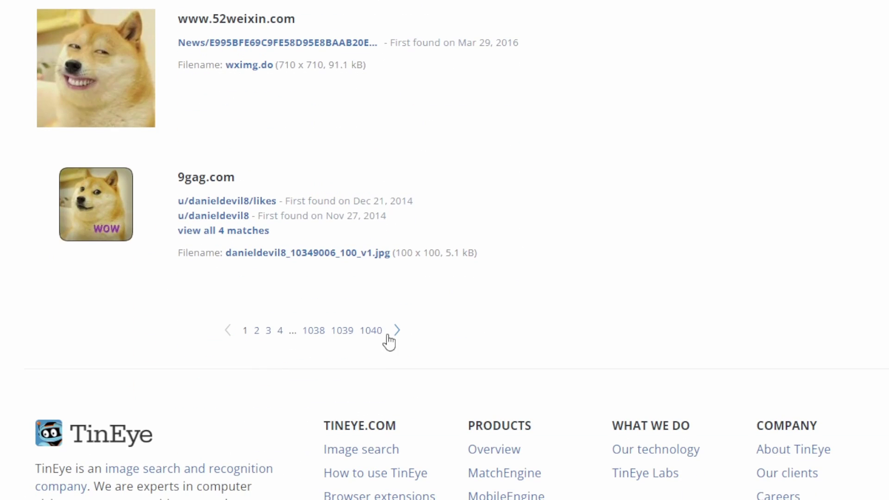
scroll(431, 292, up, 8)
scroll(430, 291, up, 1)
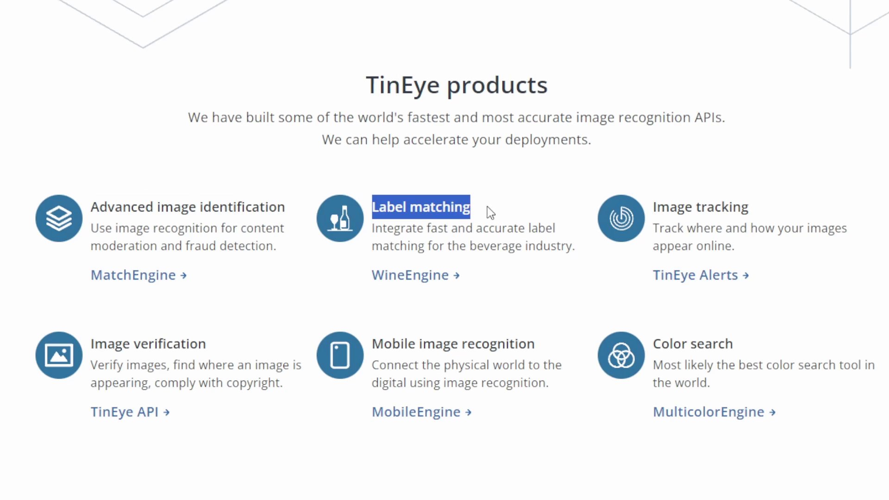
Highlight the Image tracking, Color search and Image verification product headings on TinEye's Products page
drag(649, 207, 748, 209)
drag(732, 345, 371, 346)
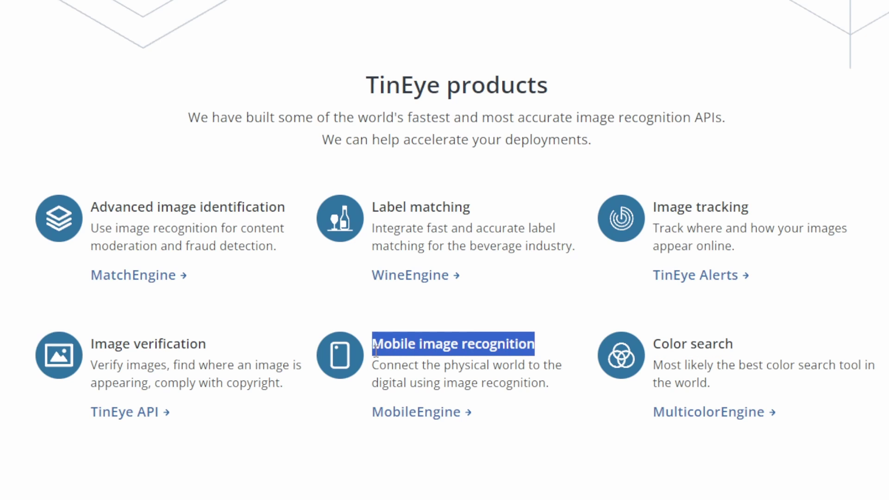
click(207, 348)
drag(208, 349, 91, 346)
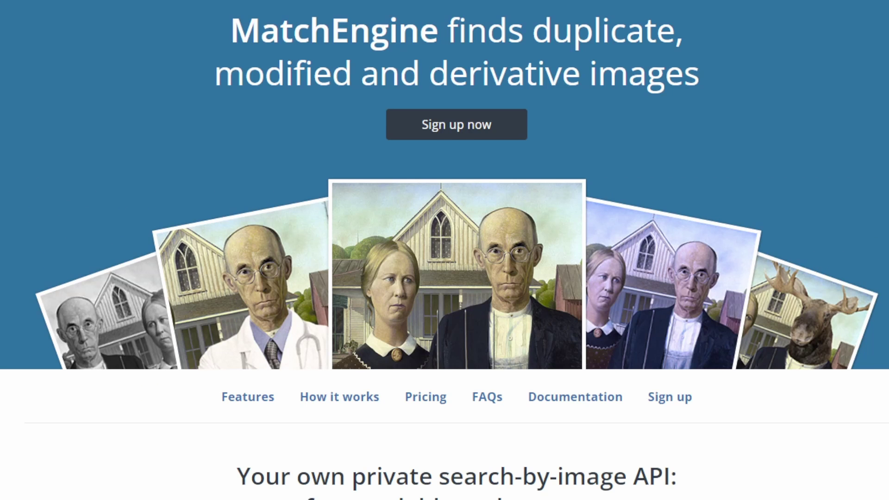
scroll(444, 250, down, 8)
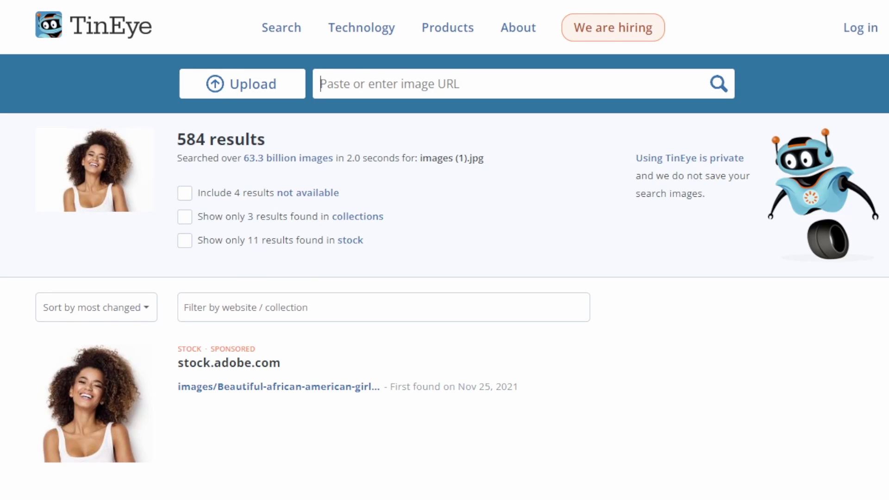
Browse the portrait's 584 TinEye matches, past the stock, amazon, behance and music.apple.com results
scroll(224, 395, down, 5)
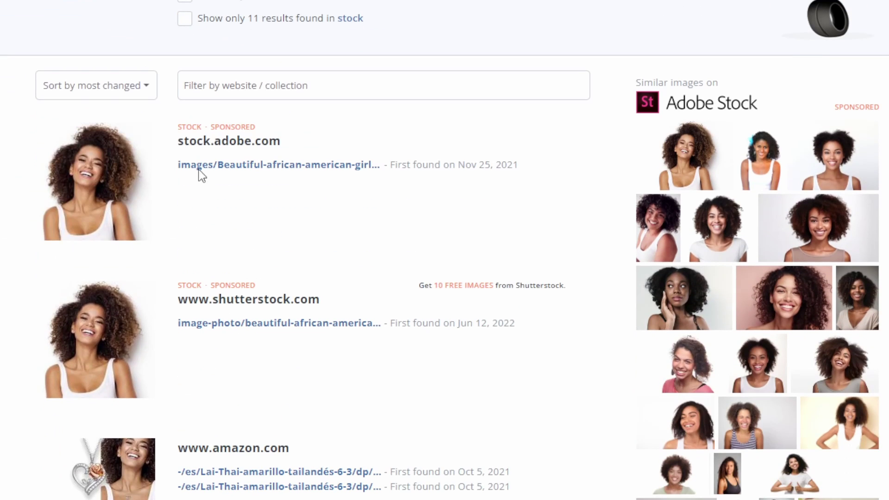
drag(200, 175, 240, 257)
scroll(240, 257, down, 8)
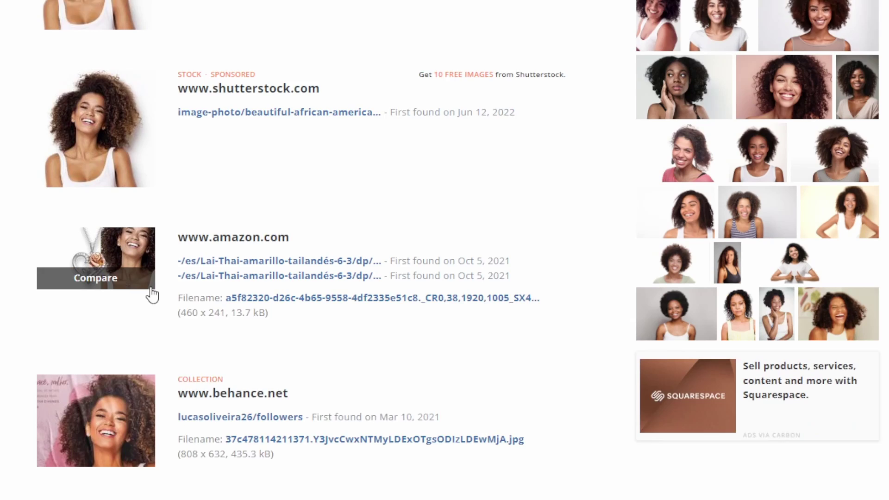
scroll(397, 301, down, 6)
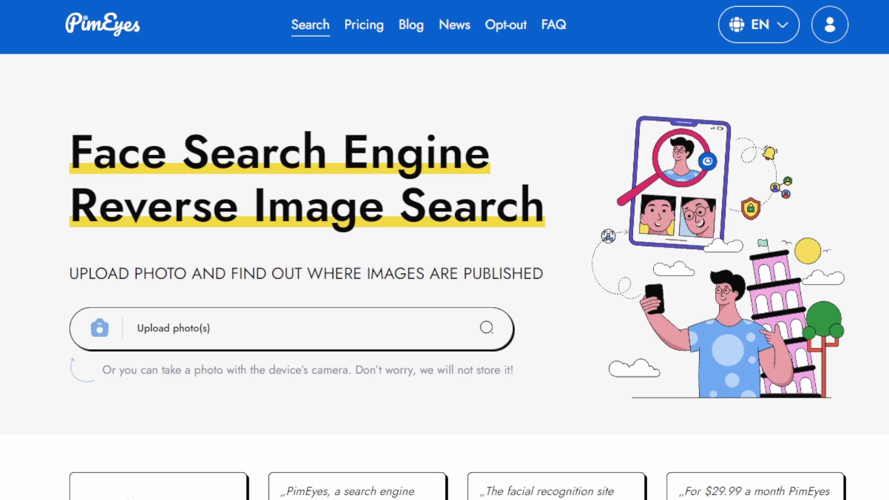
Upload the man's photo to PimEyes, try Deep Search, accept consent and start the free search
mouse_move(70, 153)
mouse_down()
mouse_move(489, 153)
mouse_move(69, 155)
mouse_up()
click(94, 348)
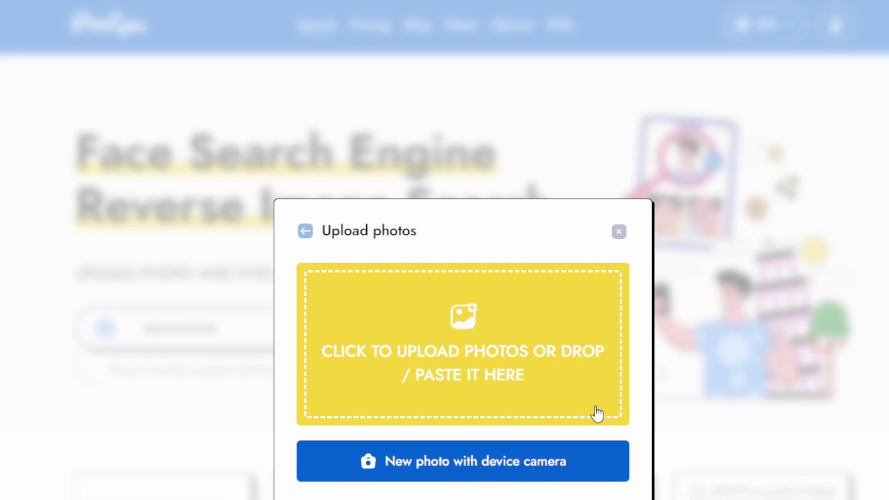
click(514, 393)
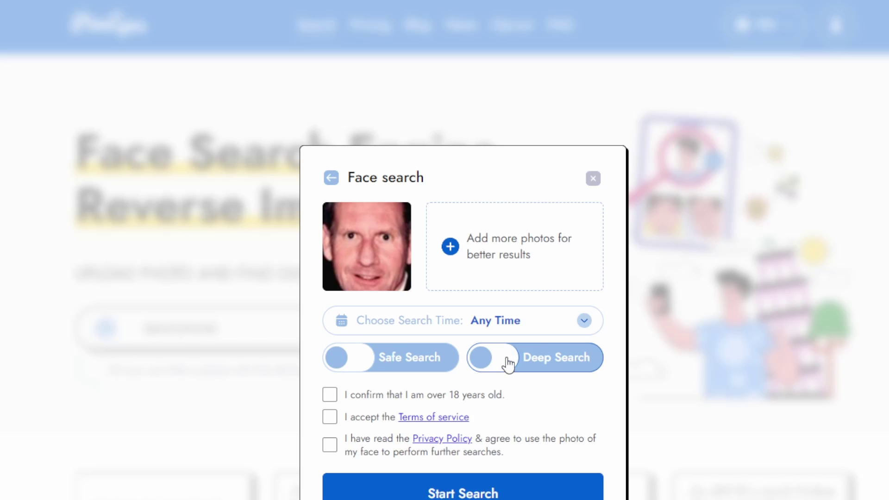
click(508, 363)
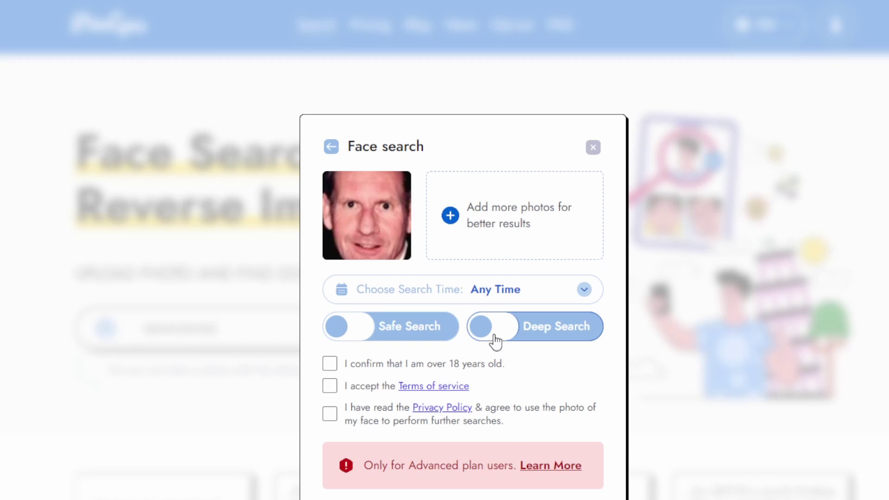
click(333, 415)
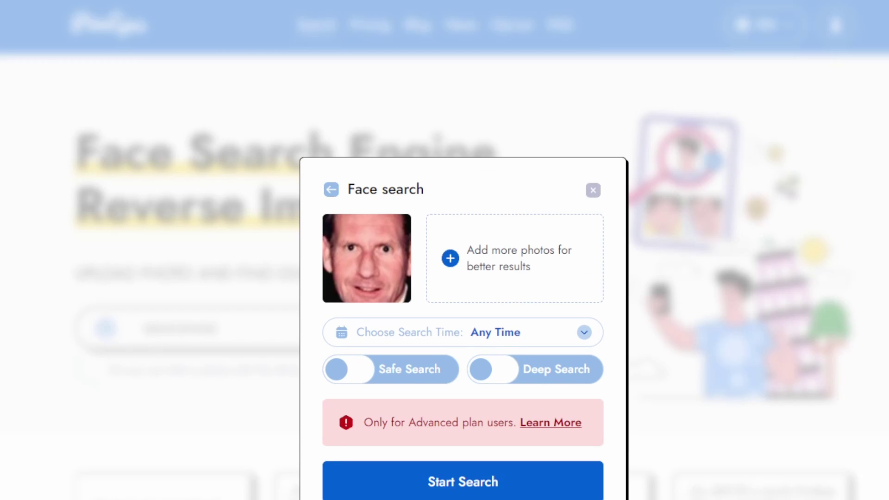
click(491, 490)
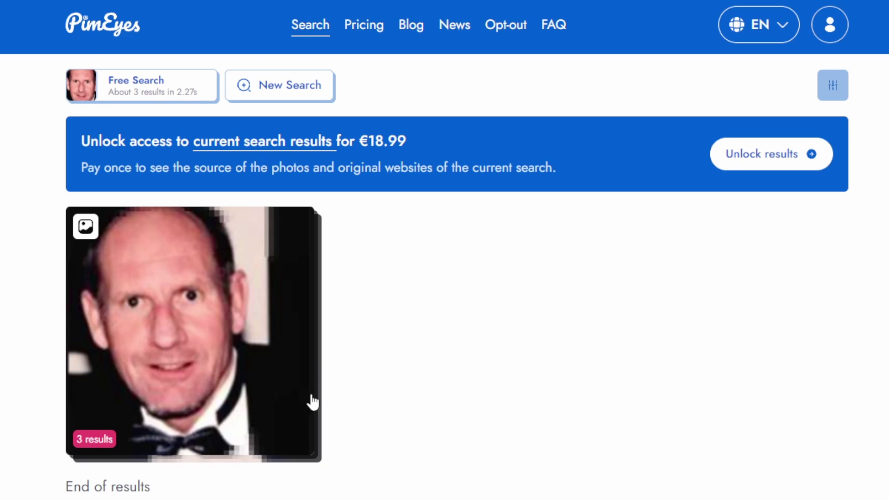
Expand the result group to show the three same-photo matches
scroll(384, 290, down, 2)
scroll(392, 312, up, 2)
click(200, 377)
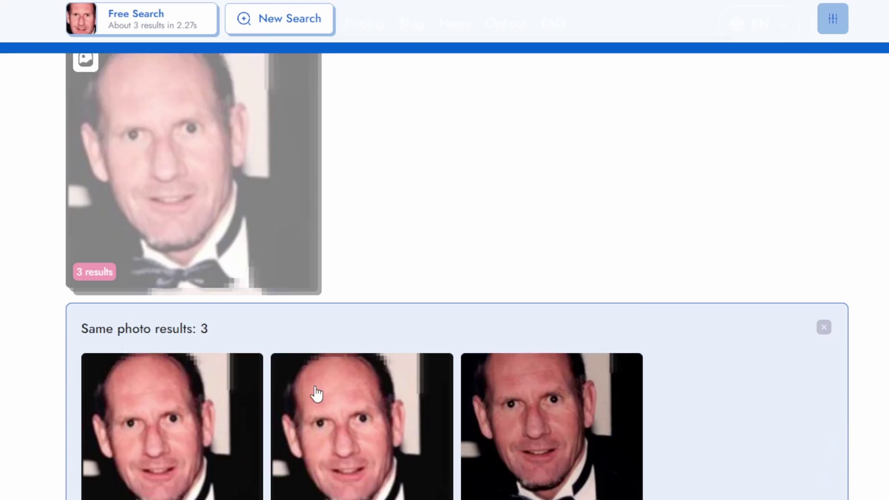
scroll(316, 394, down, 3)
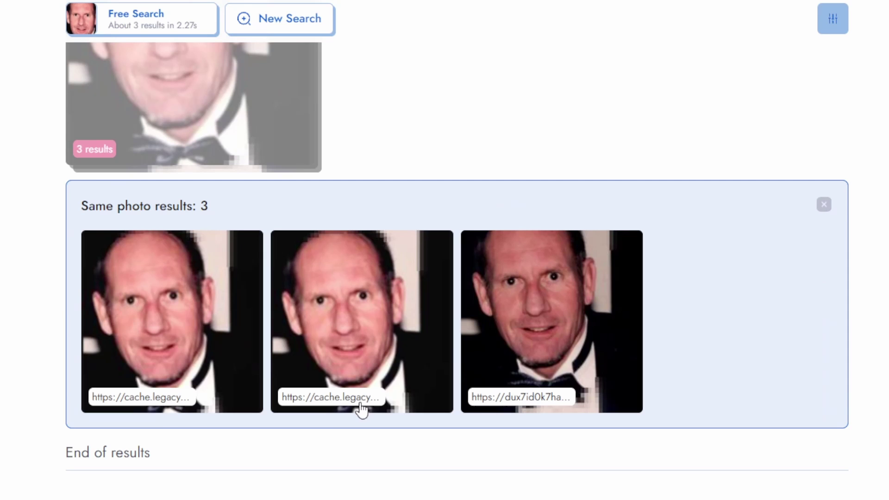
Open the third match's details, close them, then open the second match's details
click(502, 409)
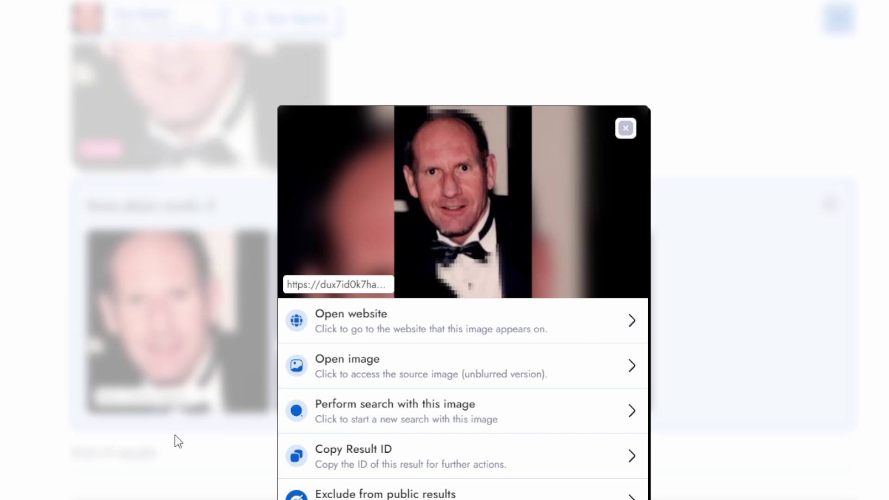
click(112, 451)
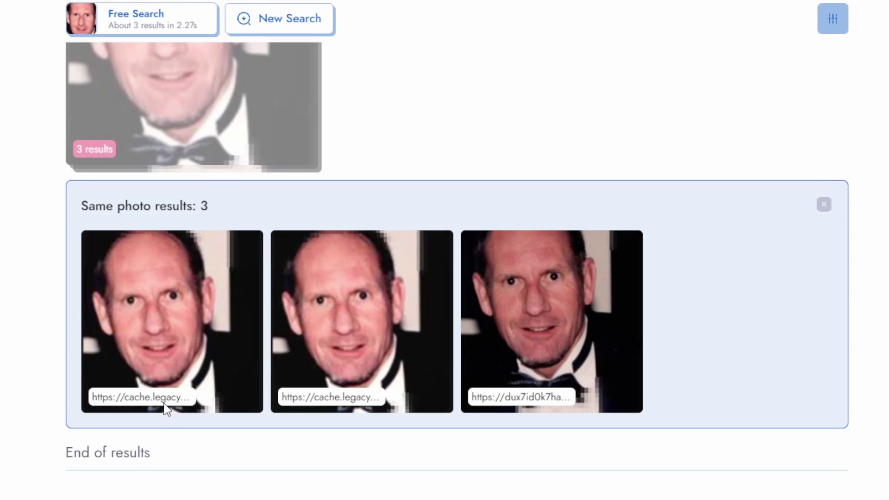
click(361, 399)
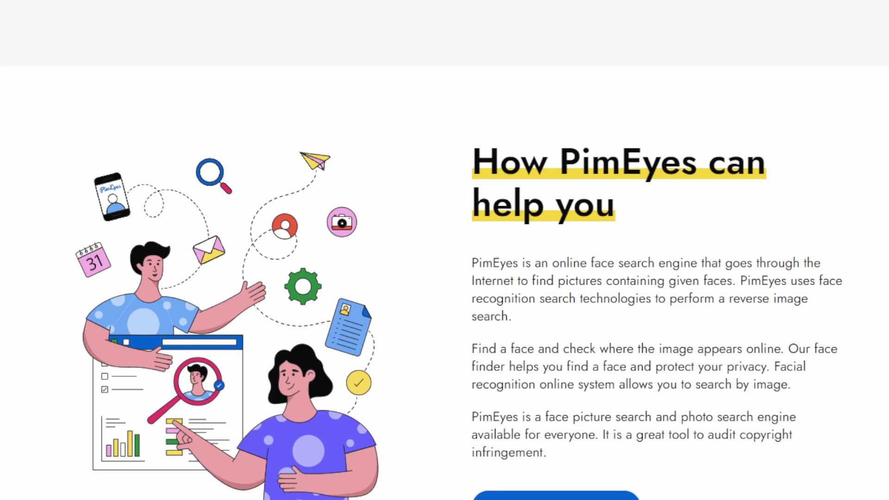
Scroll past the Upload a photo, Access results and Erase your photo steps to the opt-out section
scroll(444, 250, down, 10)
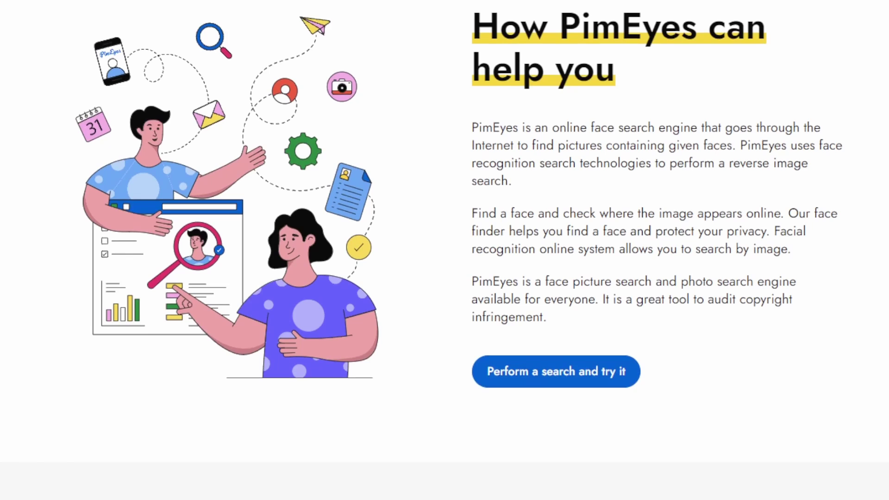
scroll(444, 250, down, 5)
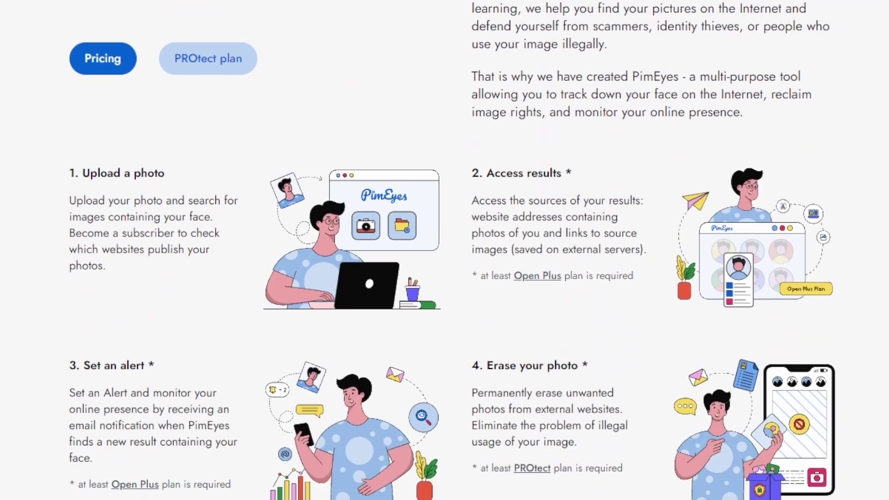
drag(82, 183, 164, 175)
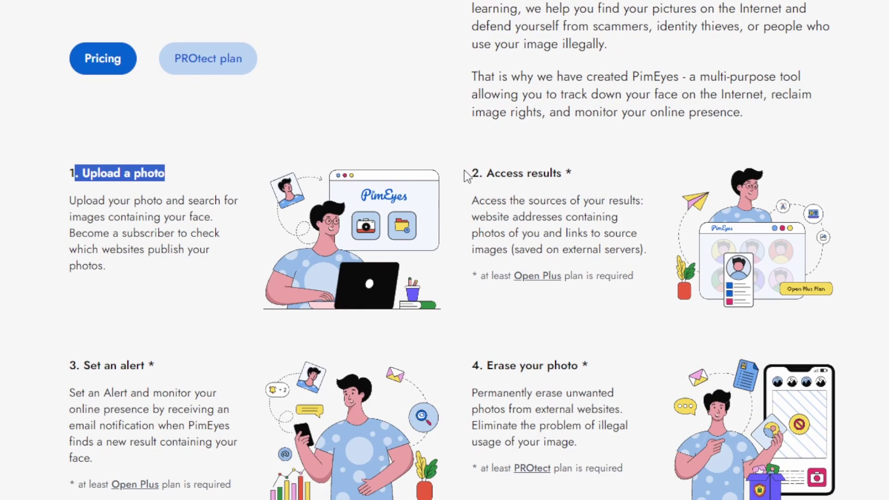
drag(467, 176, 602, 179)
drag(42, 378, 589, 366)
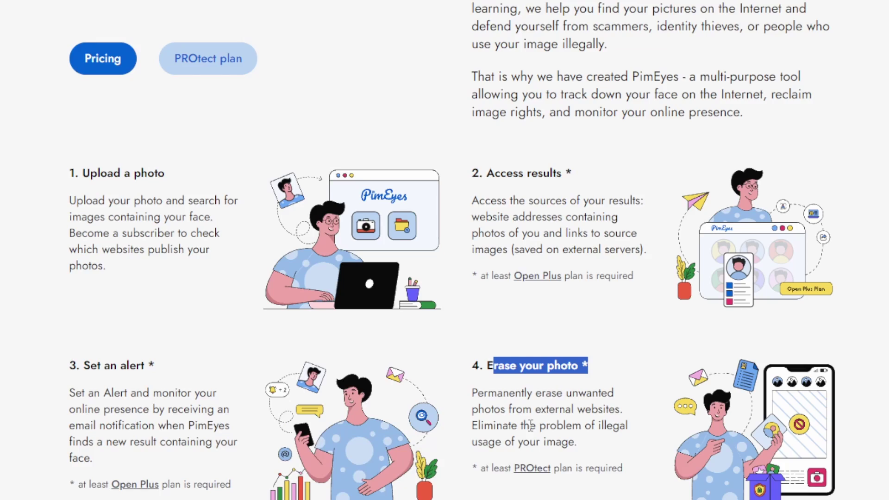
scroll(531, 424, down, 15)
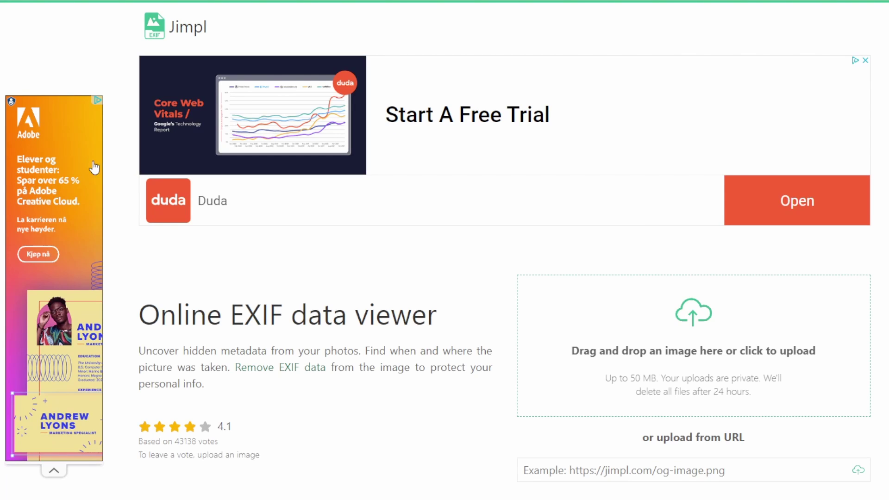
Highlight Jimpl's Online EXIF data viewer heading and hidden-metadata sentence, then clear the selection
drag(142, 317, 429, 332)
drag(140, 352, 485, 356)
click(370, 351)
click(287, 383)
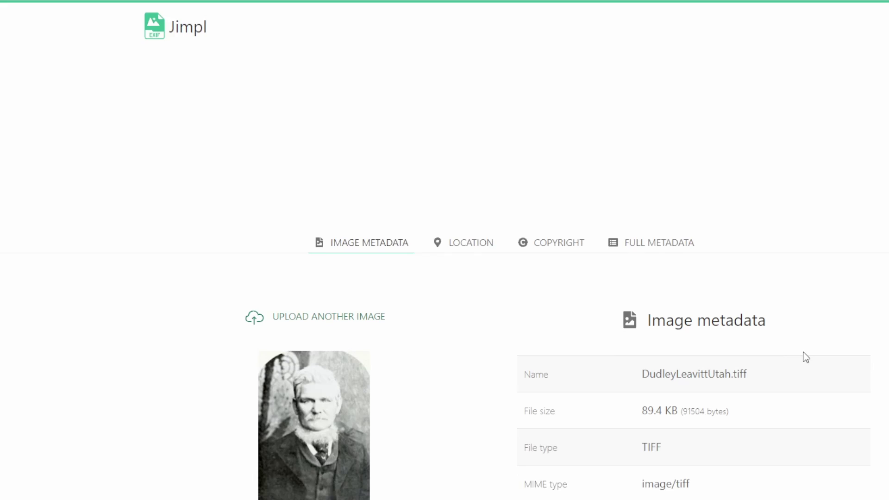
Point out the Artist, BlueMatrixColumn and BlueTRC (Binary data 14 bytes) metadata values
scroll(806, 357, down, 4)
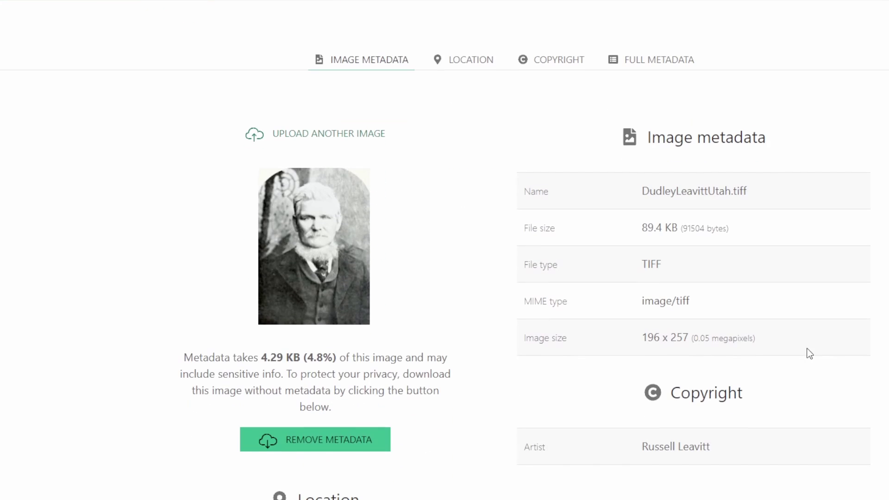
drag(750, 457, 630, 440)
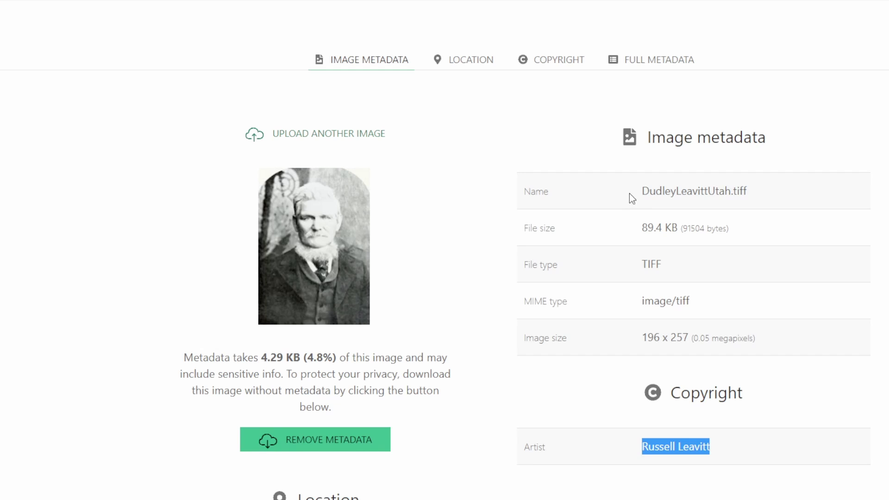
scroll(629, 193, down, 8)
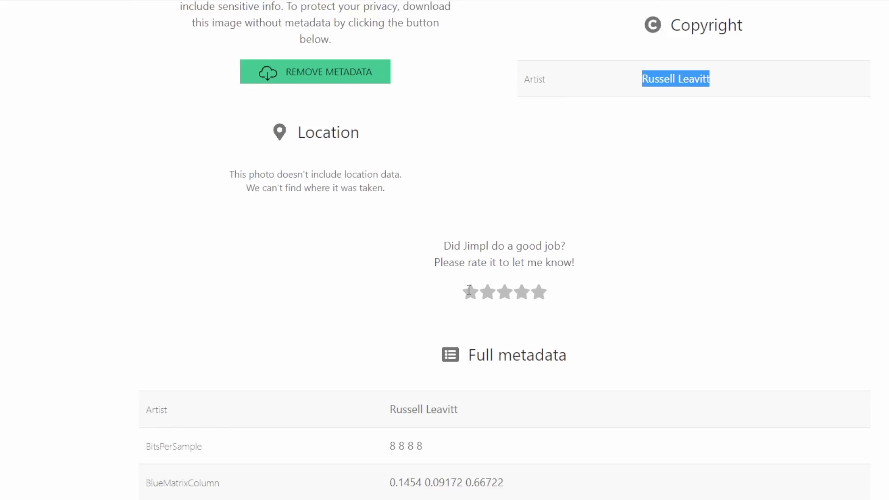
scroll(469, 290, down, 4)
drag(460, 267, 348, 262)
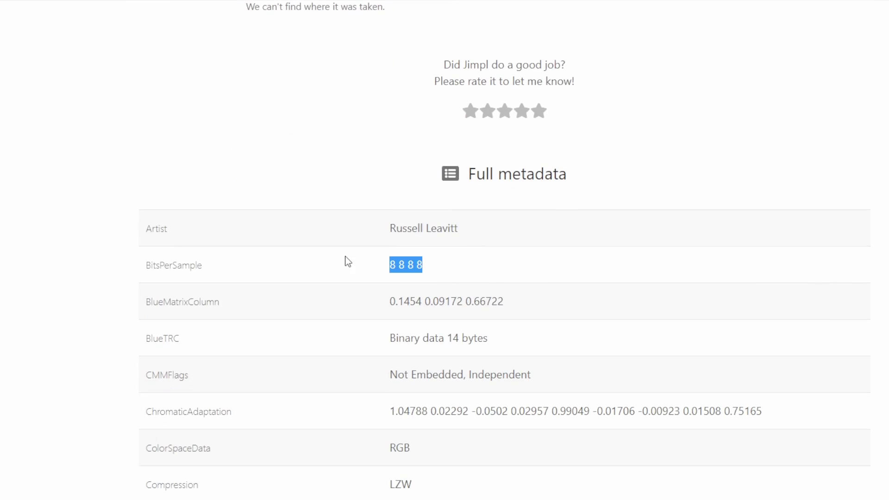
drag(552, 299, 370, 299)
drag(489, 338, 372, 348)
Point out the FileModifyDate and FileInodeChangeDate values
scroll(412, 361, down, 4)
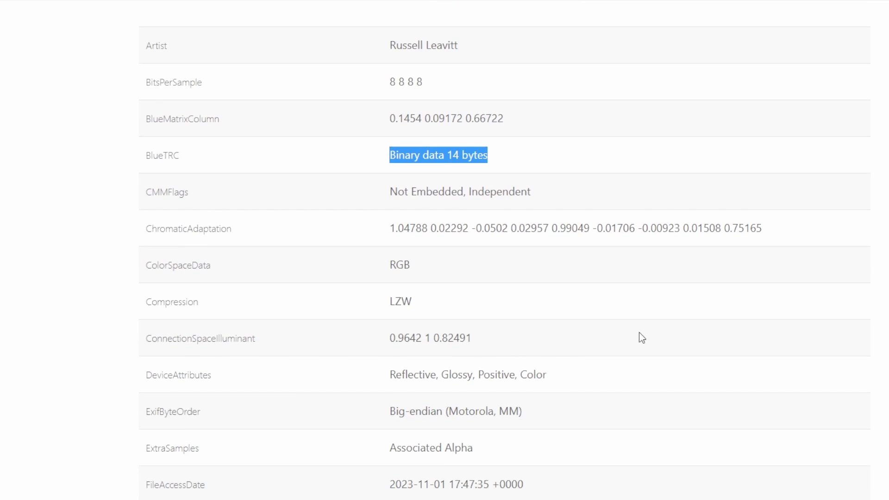
scroll(640, 332, down, 6)
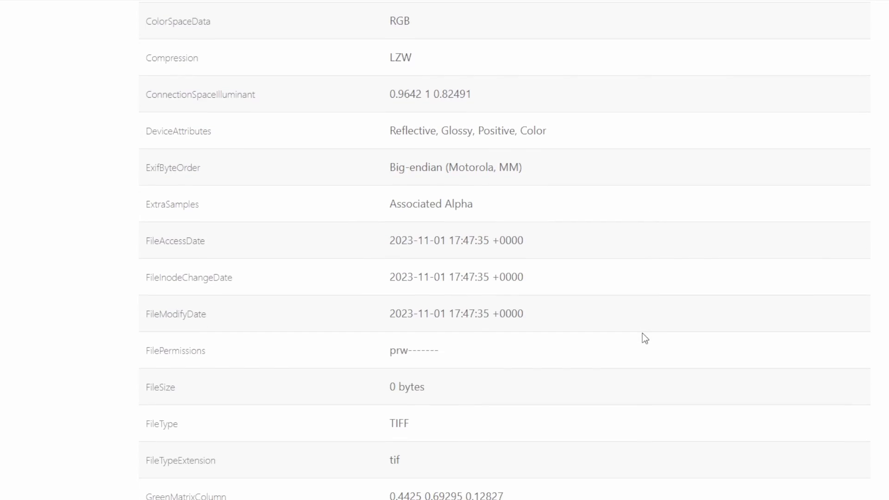
drag(524, 253, 390, 252)
drag(524, 216, 390, 227)
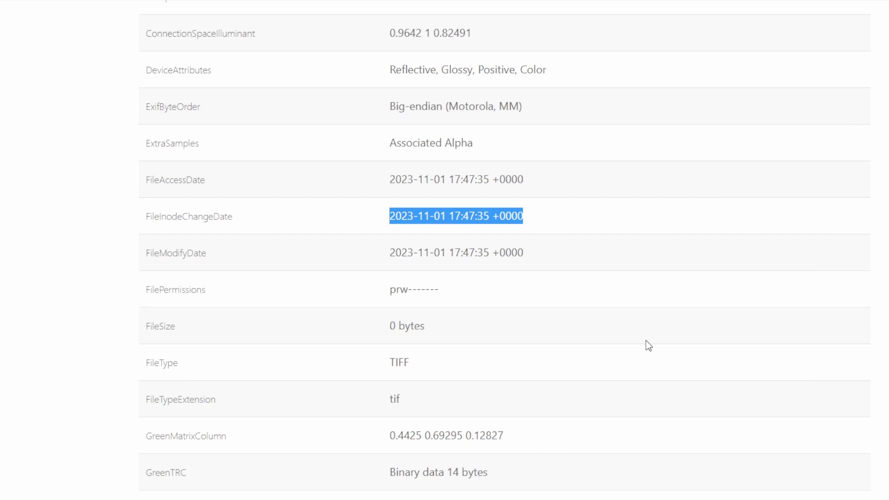
Point out PrimaryPlatform Apple Computer Inc. and Software Mac OS X 10.5.7 (9J61) at the table's end
scroll(646, 340, down, 6)
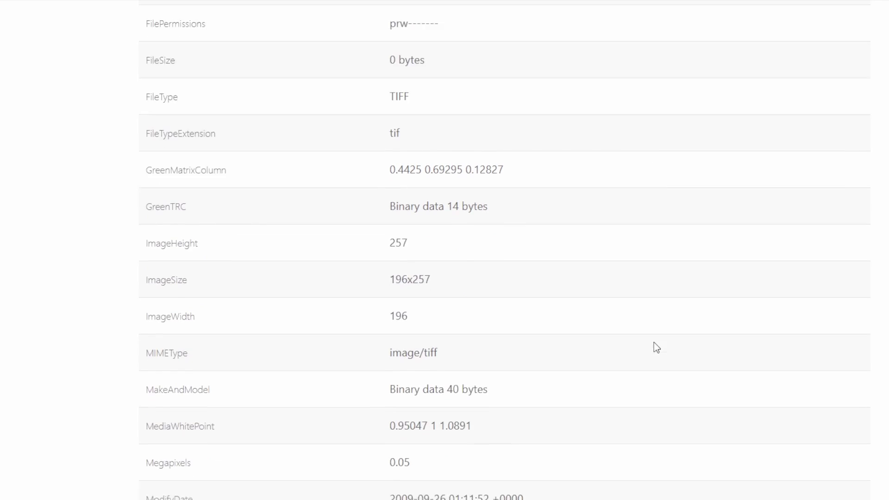
scroll(654, 342, down, 10)
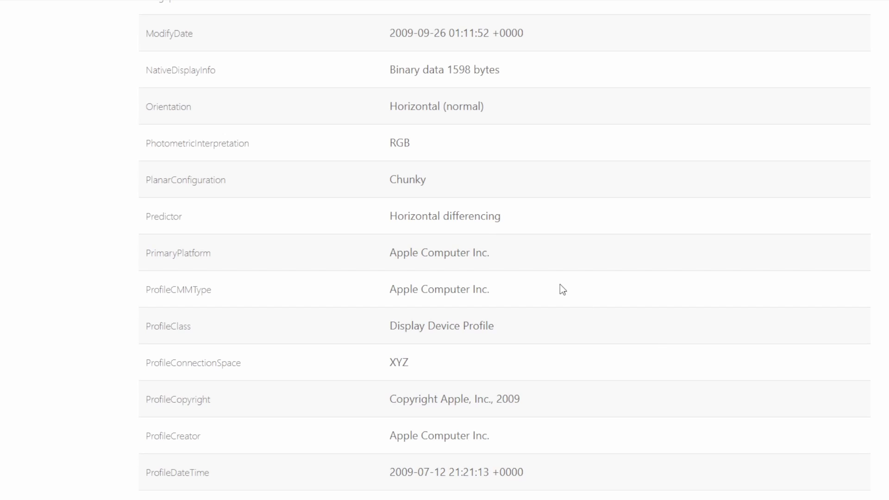
drag(488, 257, 369, 256)
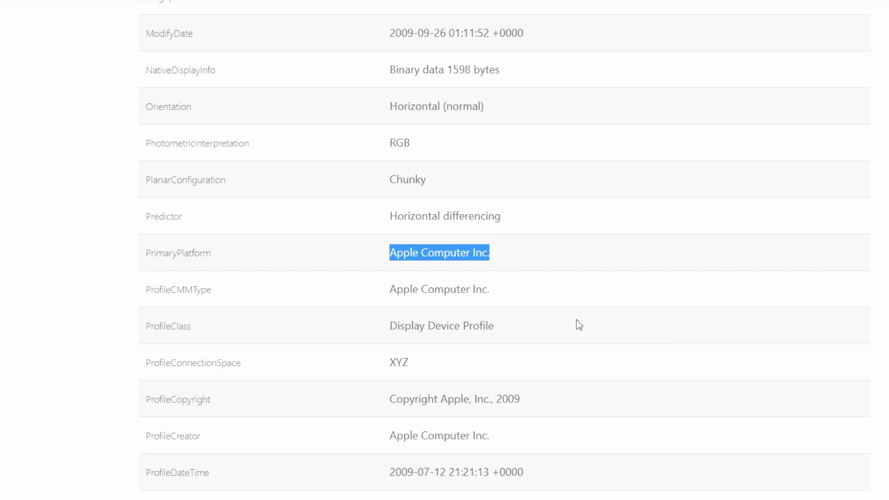
scroll(574, 324, down, 3)
scroll(529, 317, down, 5)
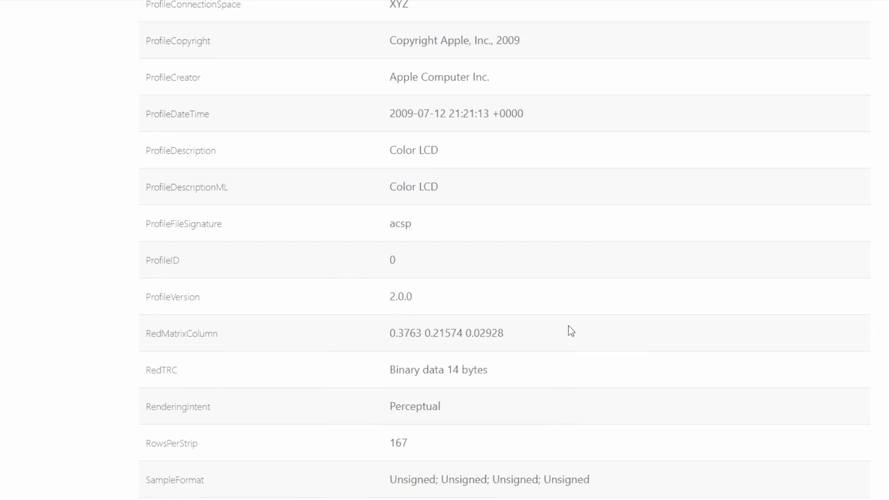
scroll(570, 331, down, 5)
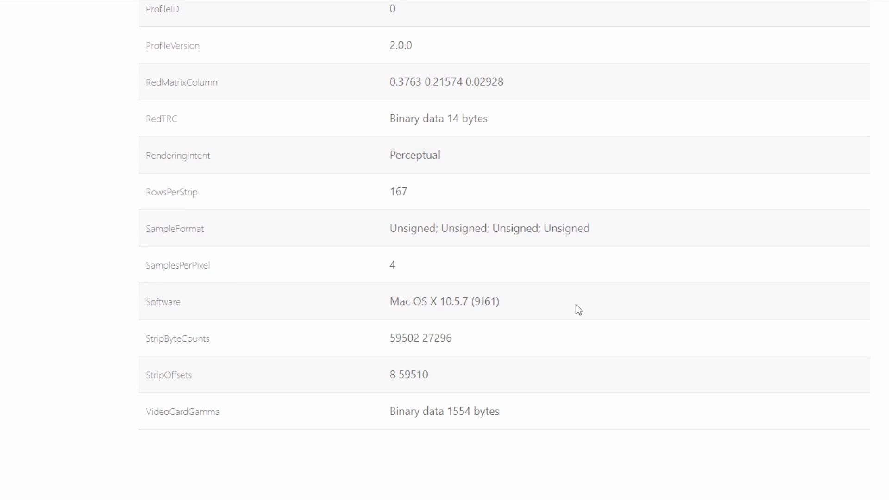
drag(576, 304, 394, 298)
drag(529, 304, 346, 313)
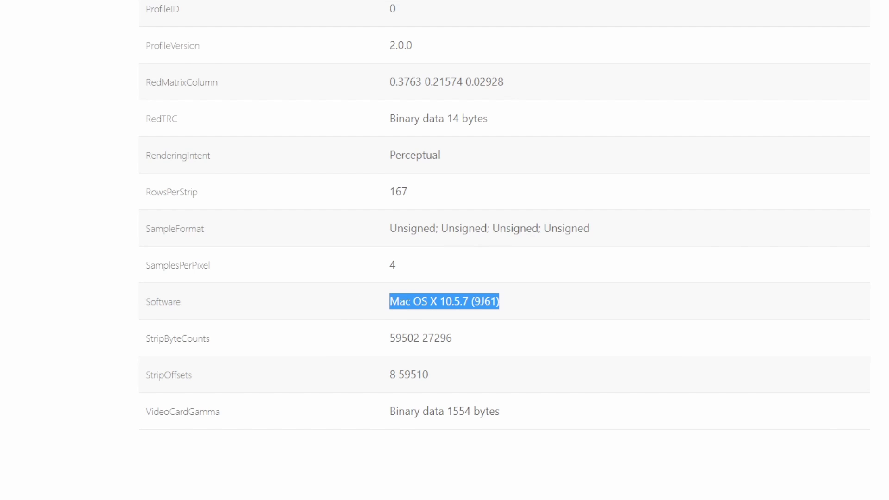
Highlight Jimpl's intro about when and where photos were taken, then scroll through the how-to steps
drag(365, 351, 486, 355)
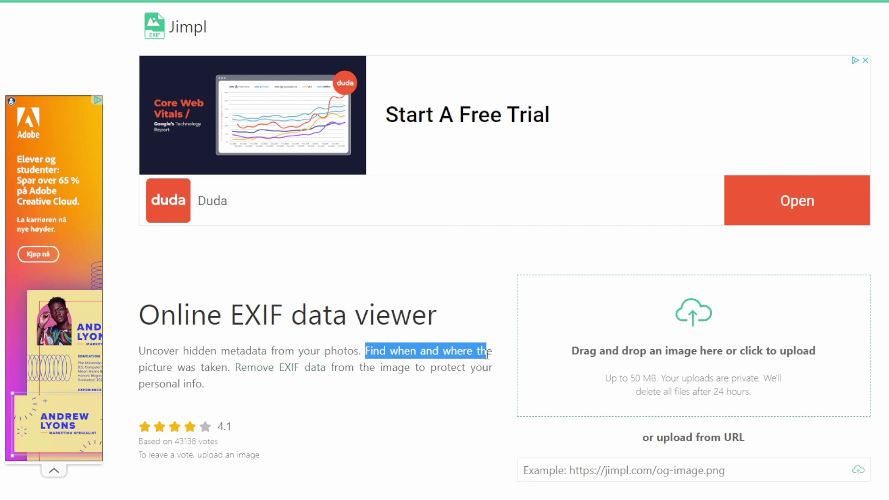
drag(278, 397, 158, 367)
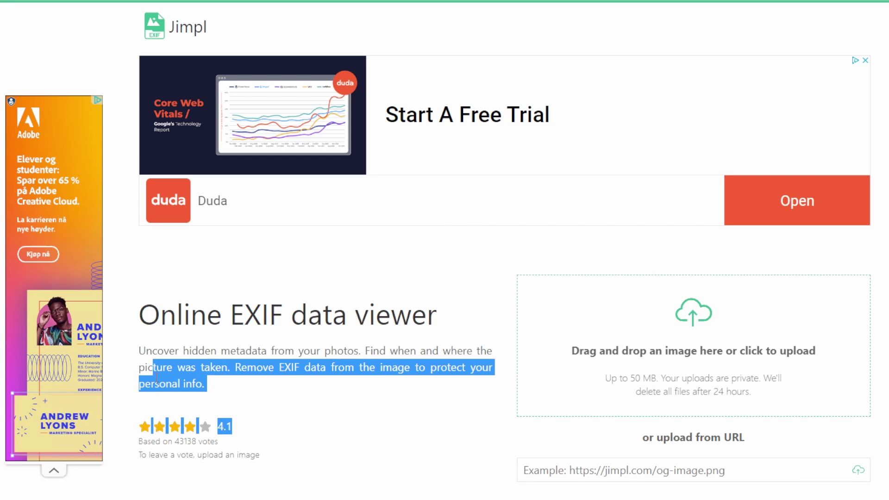
click(366, 414)
scroll(561, 357, down, 9)
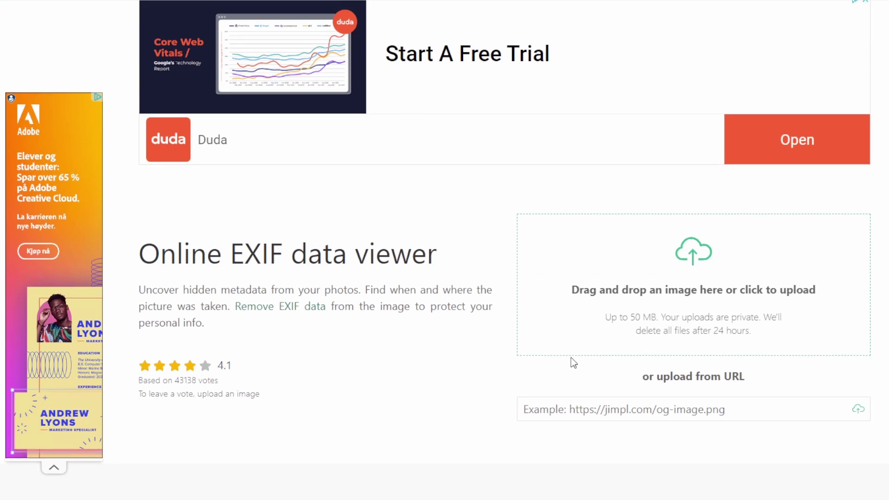
scroll(305, 198, down, 1)
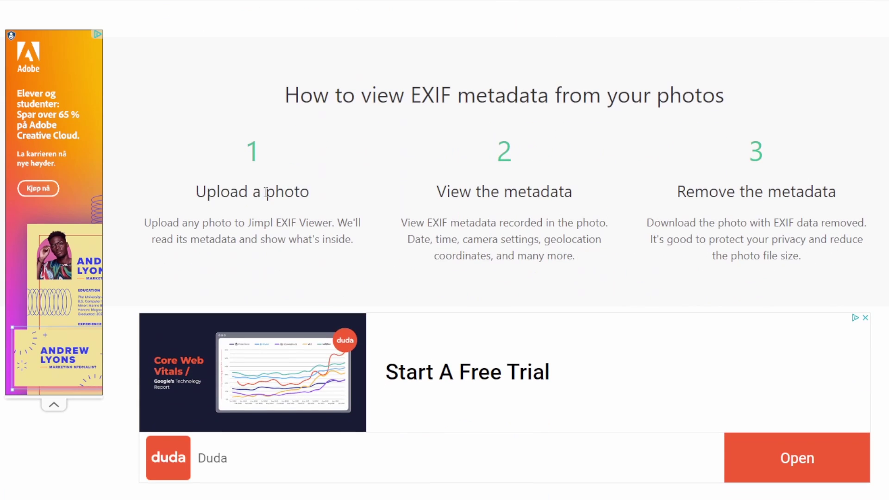
drag(196, 193, 346, 198)
drag(435, 193, 822, 194)
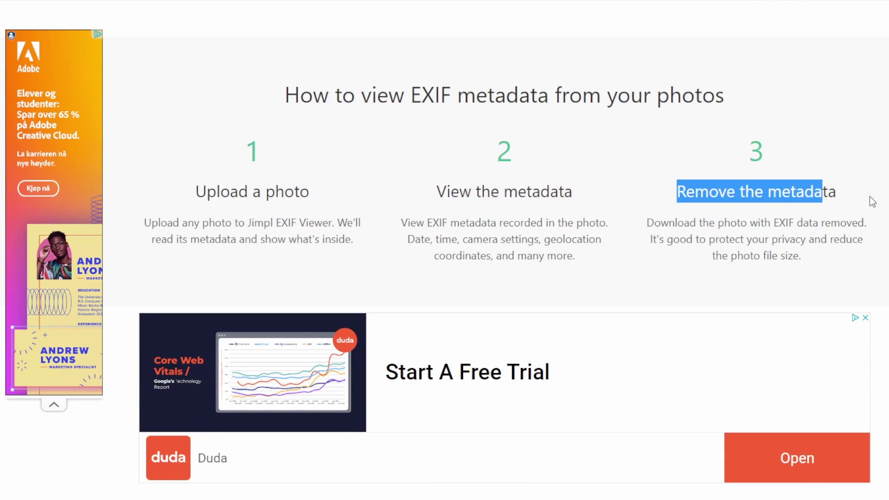
Highlight the Camera info, Image properties, GPS data and Other data EXIF lists, continuing to the FAQ
scroll(742, 230, down, 3)
scroll(712, 246, down, 6)
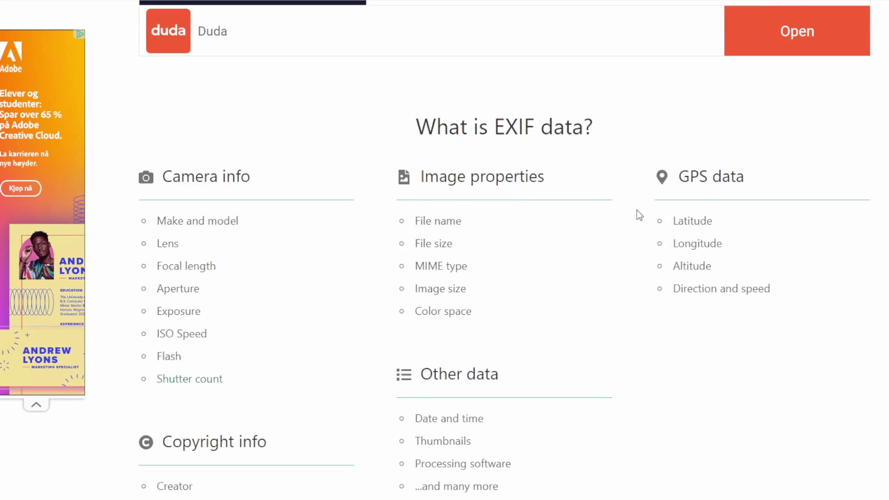
scroll(637, 215, down, 3)
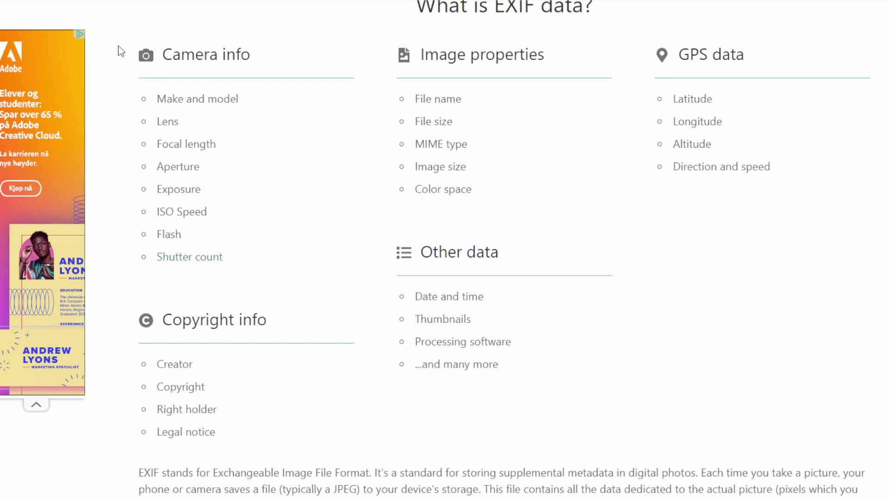
drag(119, 50, 248, 271)
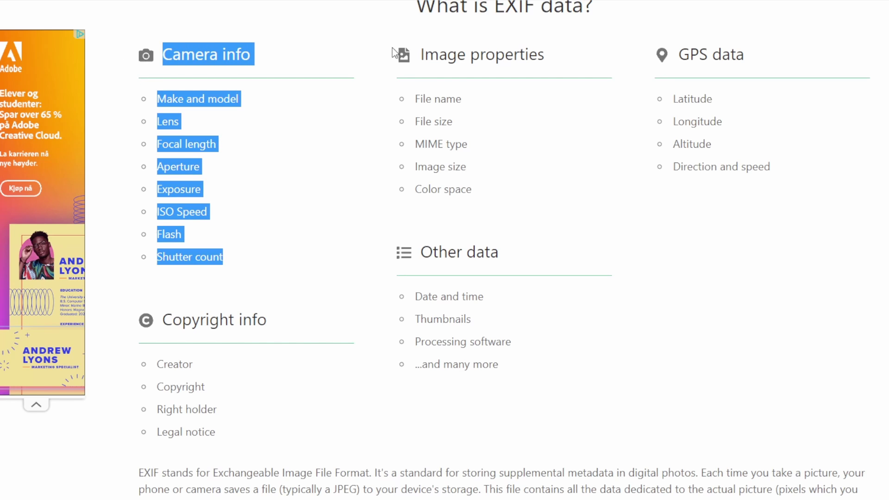
drag(393, 51, 493, 188)
drag(648, 76, 748, 188)
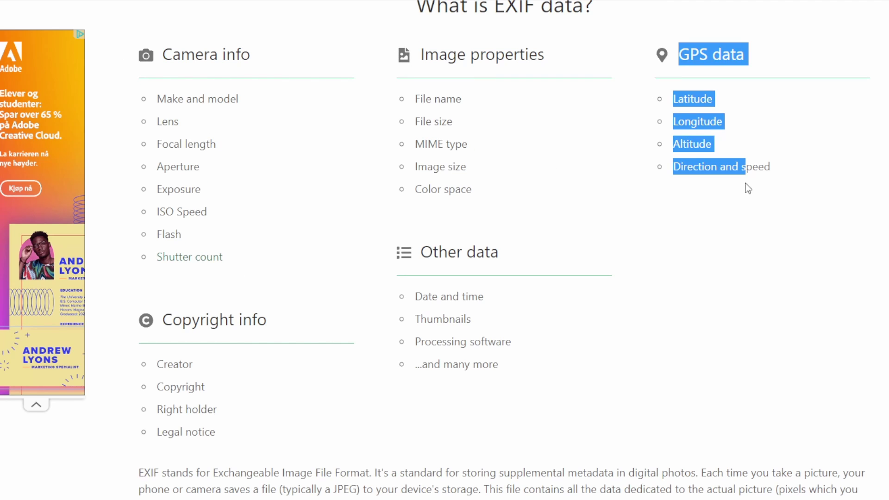
drag(395, 253, 484, 299)
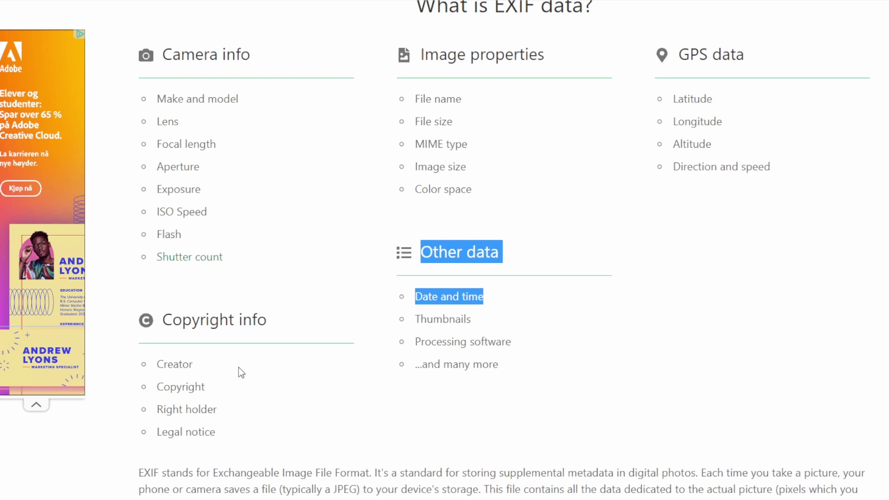
drag(253, 441, 259, 473)
scroll(512, 404, down, 8)
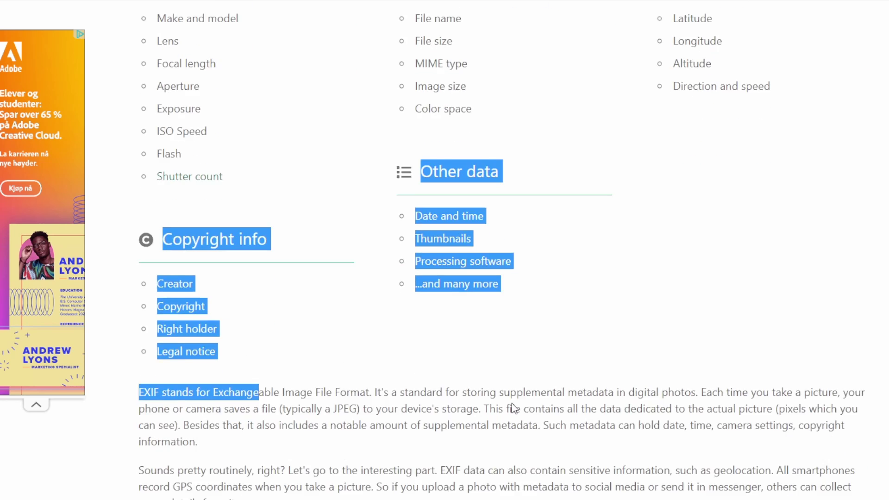
scroll(566, 355, down, 2)
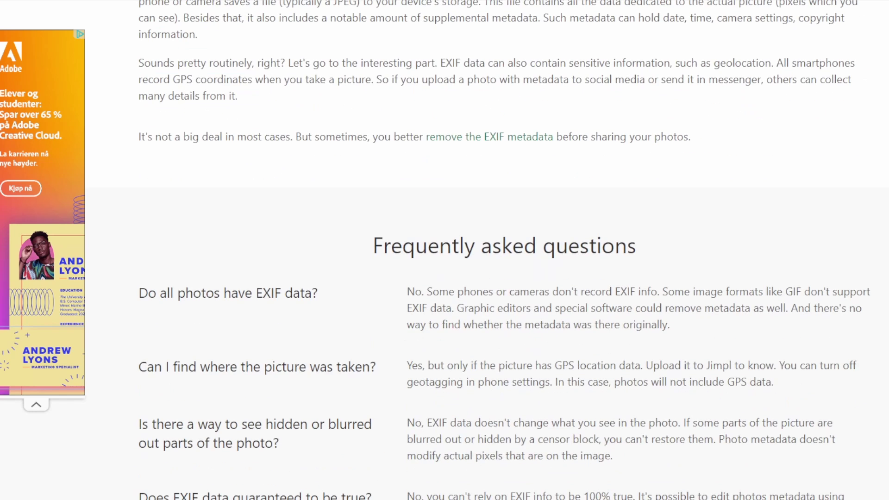